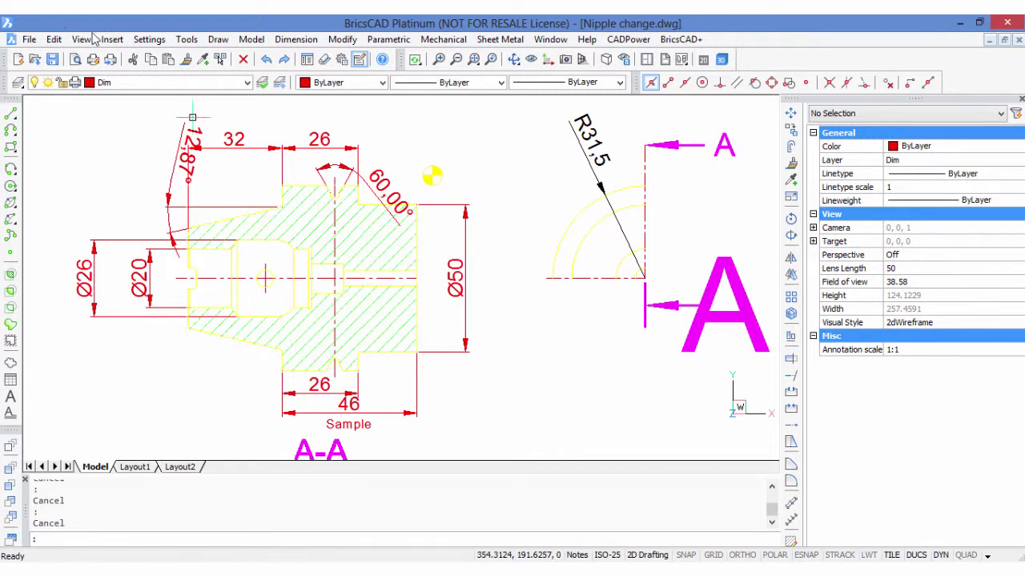
# - Confirm the Notes text style and ISO-25 dimension style are annotative in the Drawing Explorer
pyautogui.click(186, 39)
pyautogui.moveTo(230, 57)
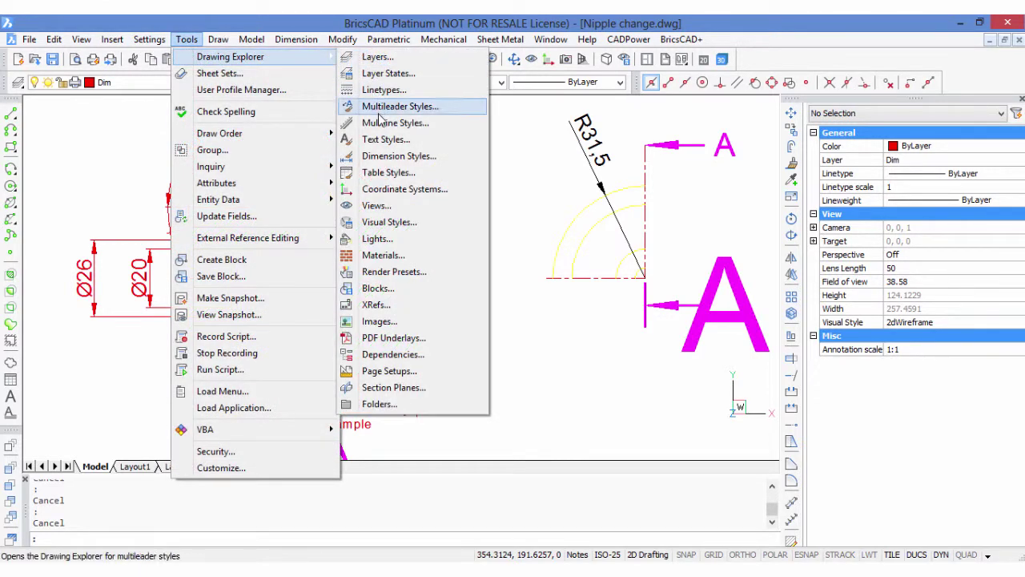
pyautogui.click(377, 139)
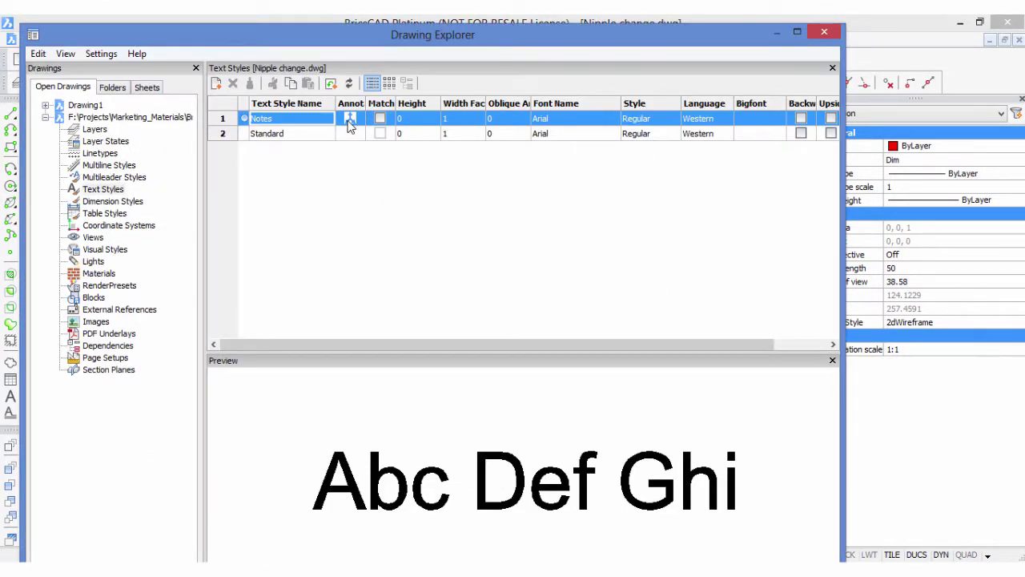
pyautogui.click(347, 122)
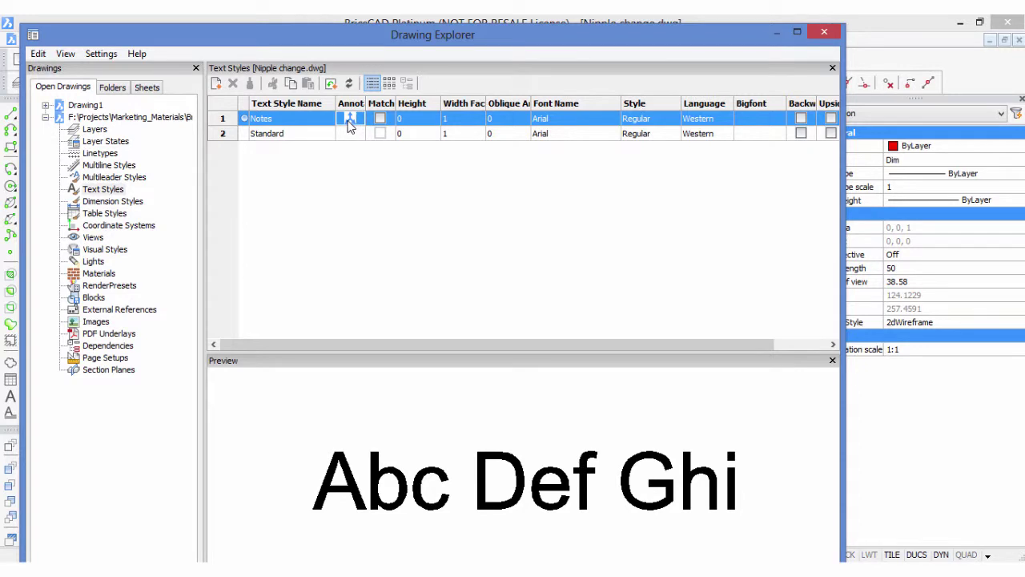
pyautogui.click(347, 122)
pyautogui.click(348, 122)
pyautogui.click(136, 201)
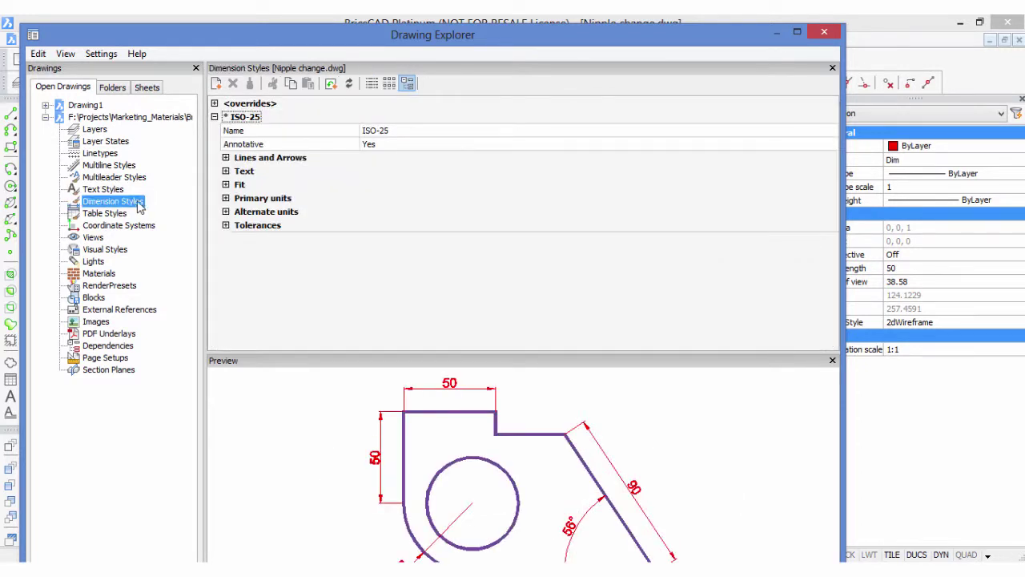
pyautogui.click(404, 145)
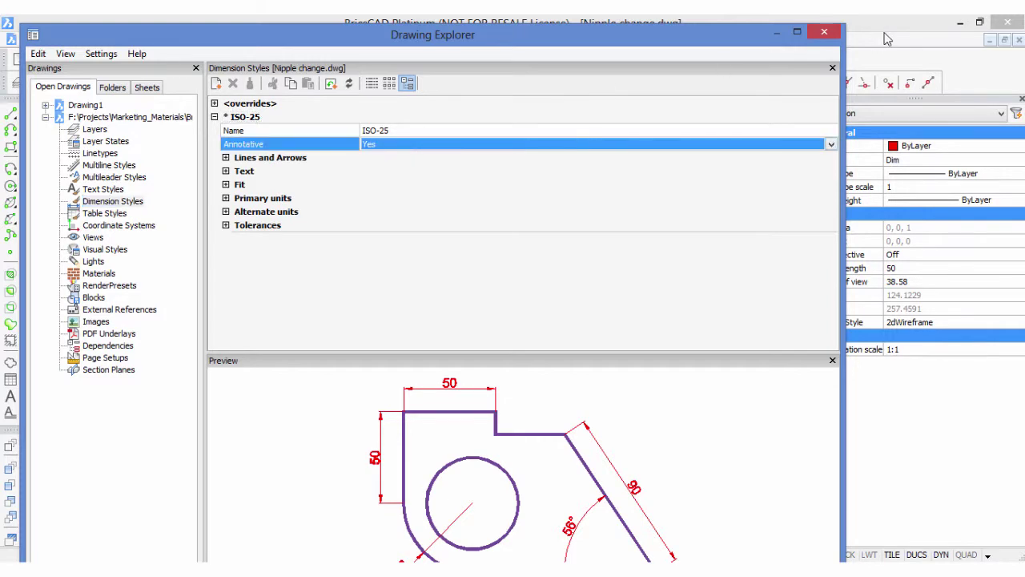
pyautogui.click(832, 36)
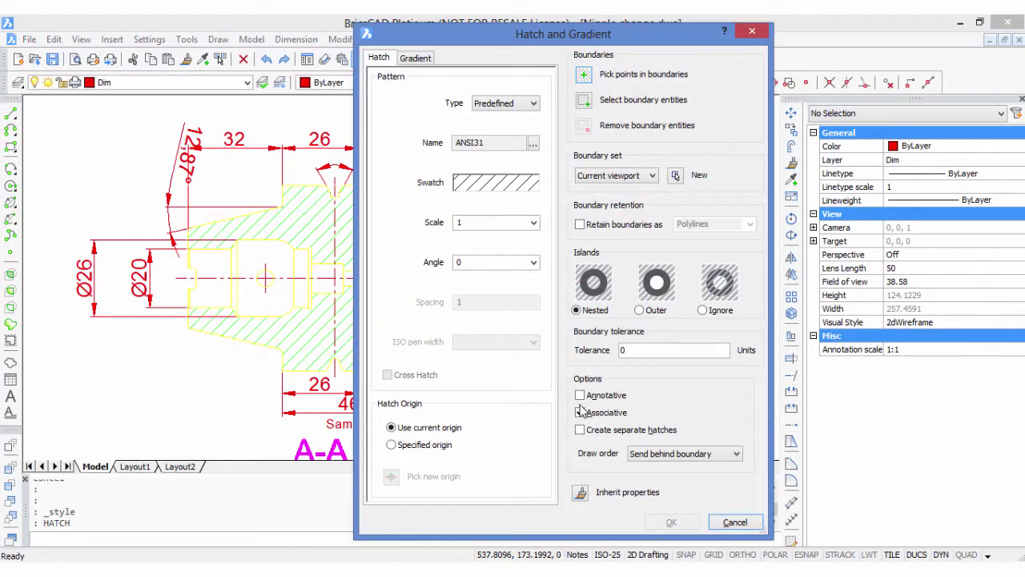
# - Leave the hatch Annotative option enabled and dismiss the hatch settings without hatching
pyautogui.click(580, 395)
pyautogui.click(580, 395)
pyautogui.click(580, 395)
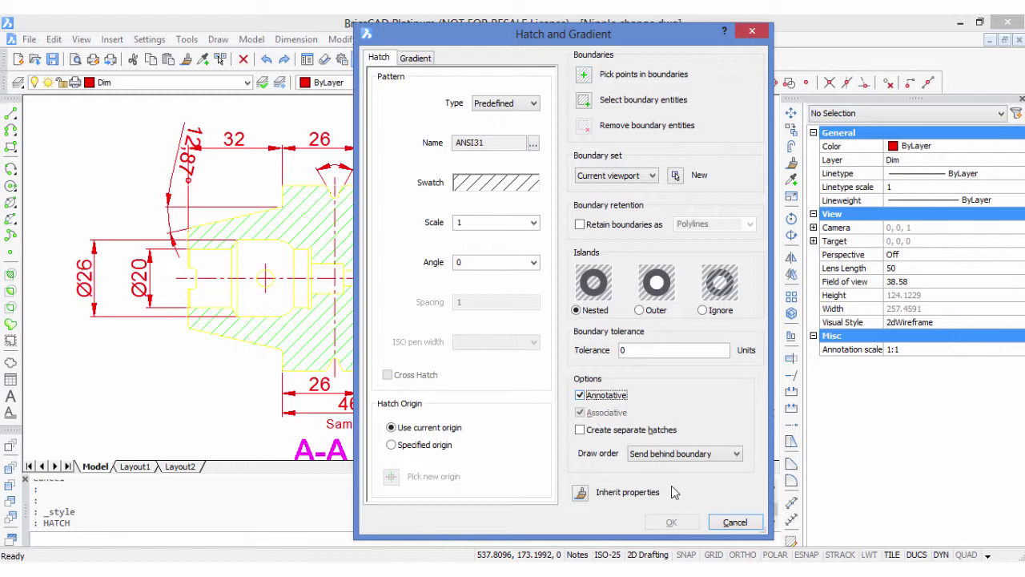
pyautogui.click(734, 522)
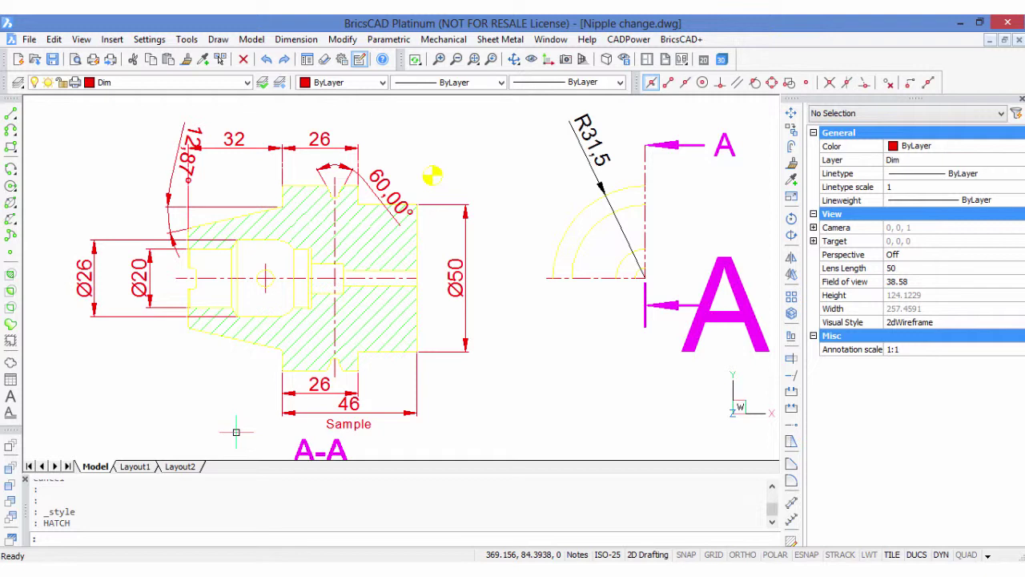
# - Select the section view's 77 annotative objects with OBJECTSCALE
pyautogui.write('OBJECTSCALE')
pyautogui.press('Return')
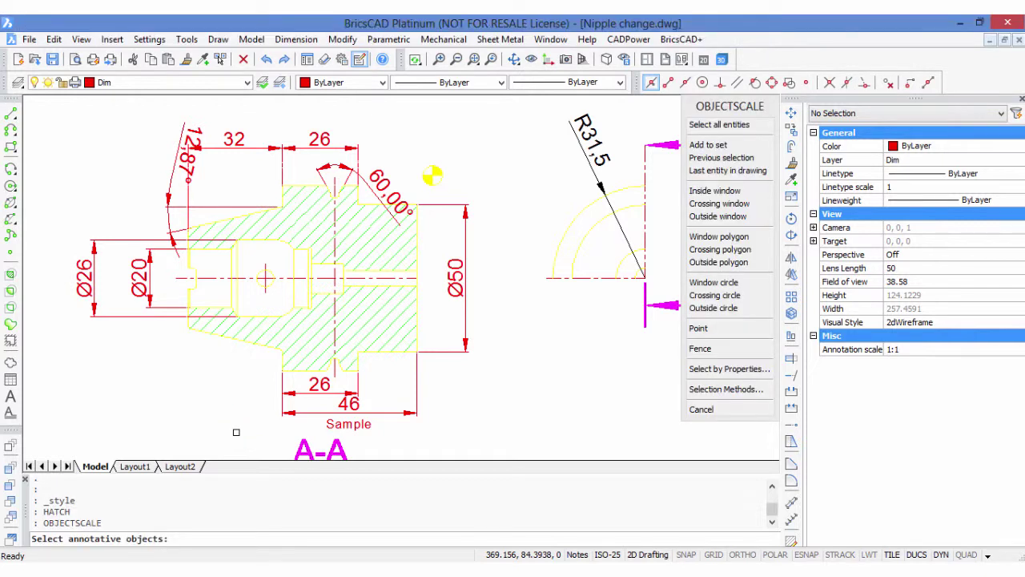
pyautogui.click(50, 109)
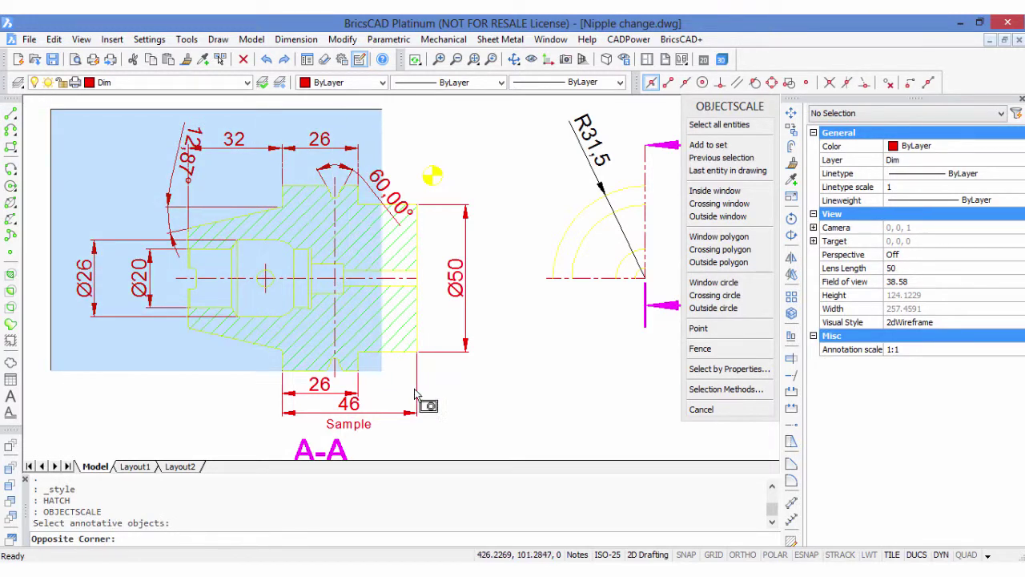
pyautogui.click(513, 436)
pyautogui.press('Return')
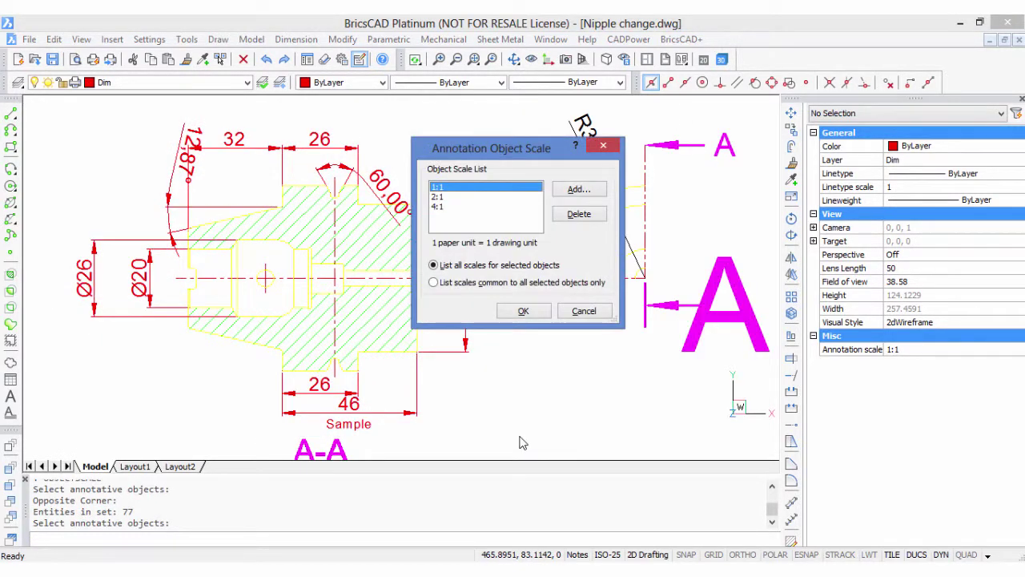
# - Review their 2:1 and 4:1 object scales without adding another scale
pyautogui.click(454, 197)
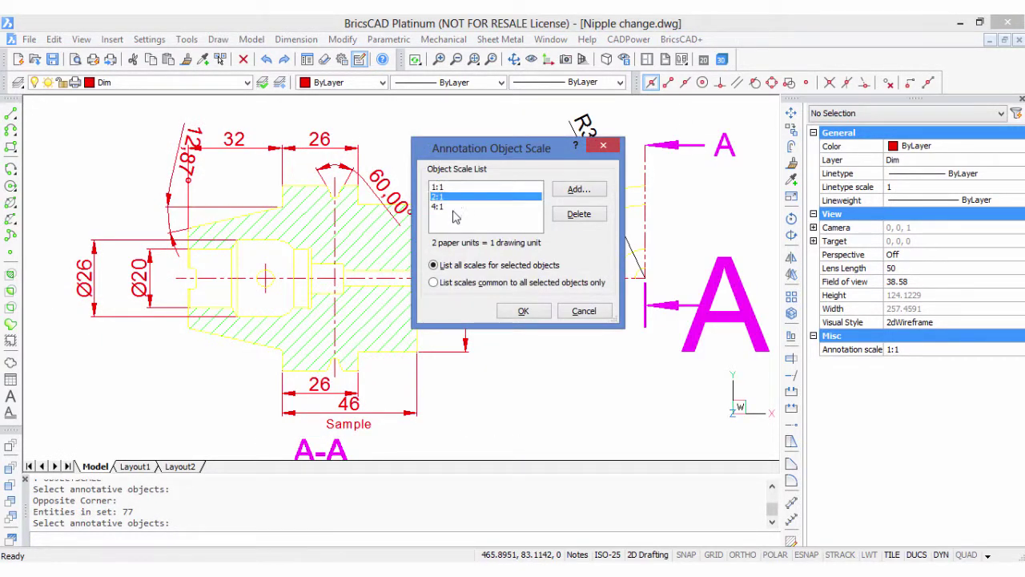
pyautogui.click(453, 207)
pyautogui.click(573, 190)
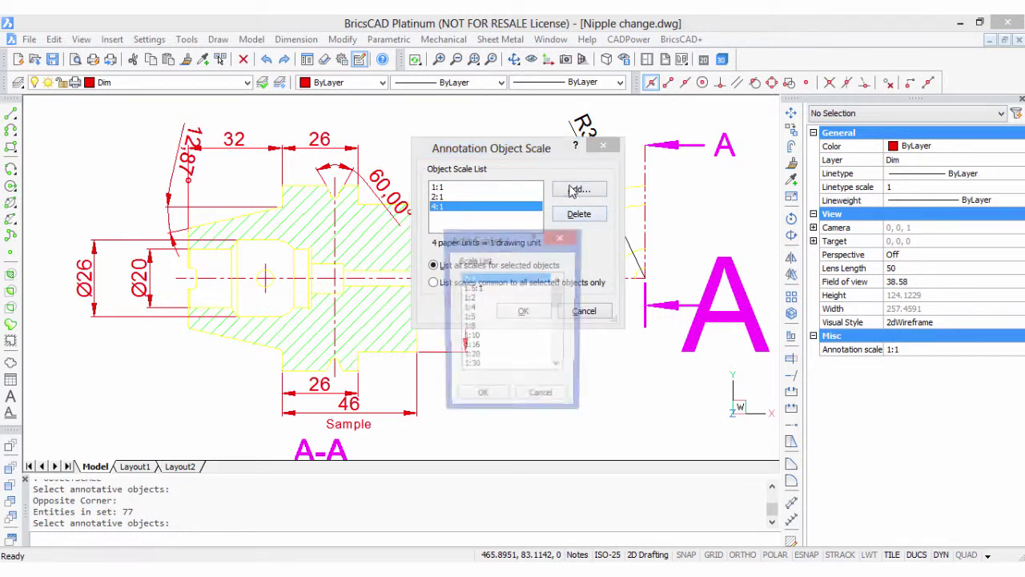
pyautogui.moveTo(559, 290)
pyautogui.mouseDown()
pyautogui.moveTo(561, 353)
pyautogui.moveTo(564, 293)
pyautogui.mouseUp()
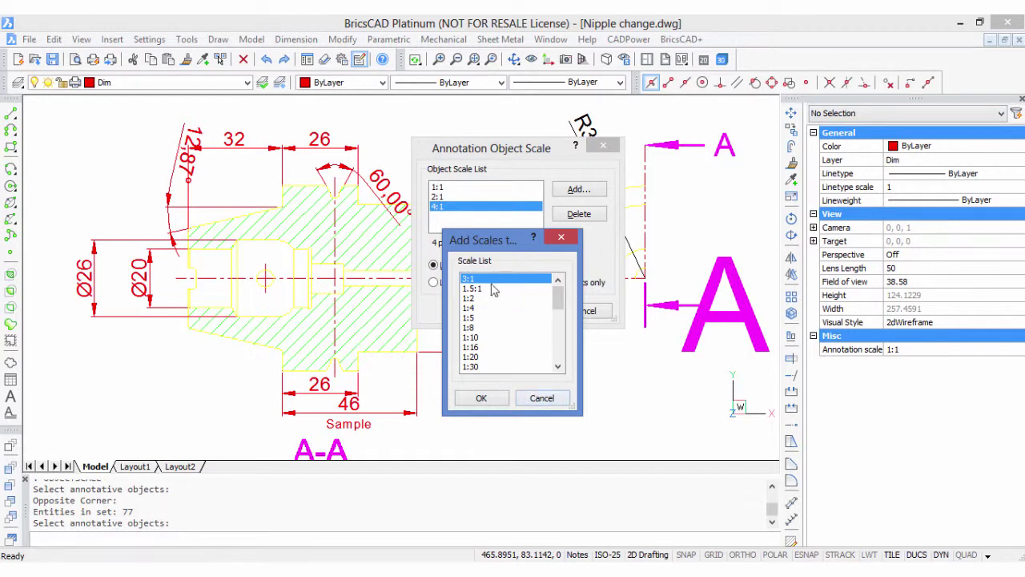
pyautogui.moveTo(558, 296); pyautogui.dragTo(560, 319)
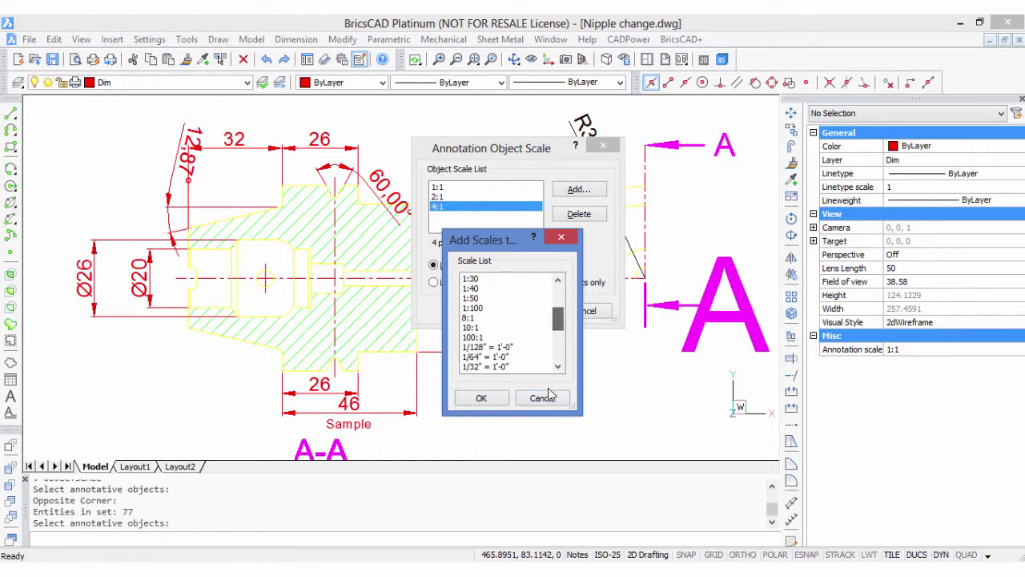
pyautogui.click(543, 397)
pyautogui.click(579, 312)
# - Review the scale list with the SCALE editor without creating a custom scale
pyautogui.write('s')
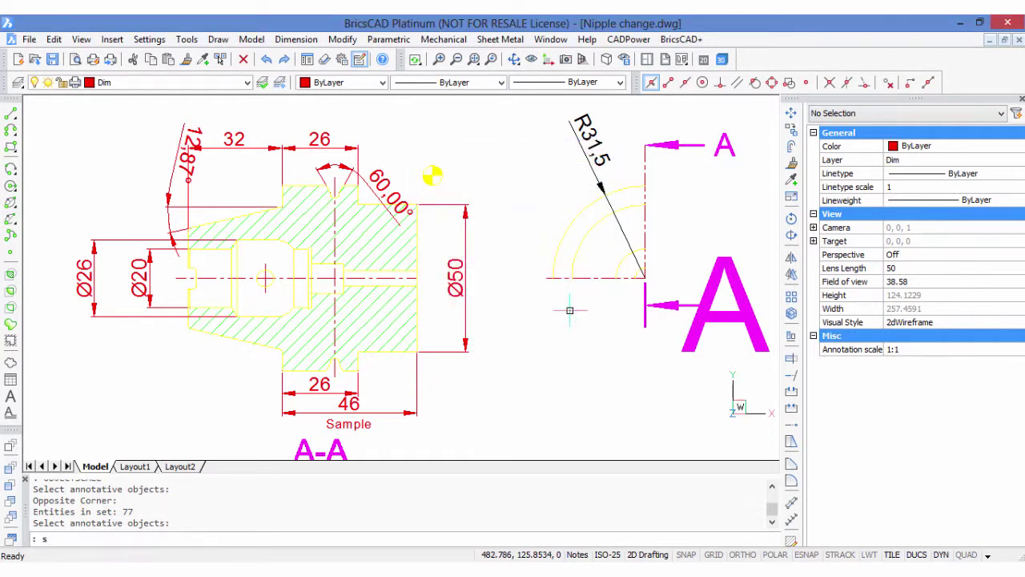
pyautogui.write('cale')
pyautogui.press('Return')
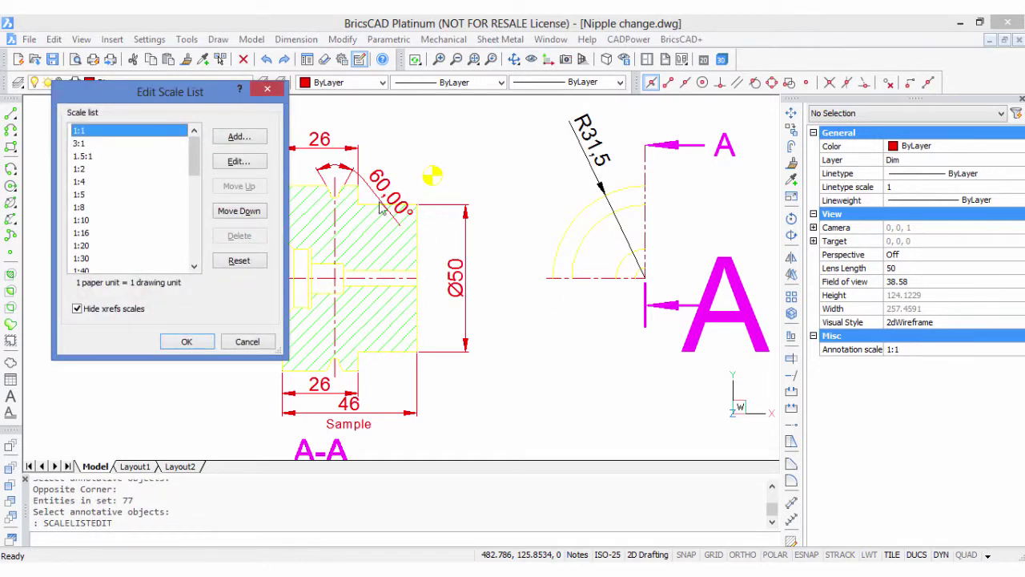
pyautogui.click(239, 137)
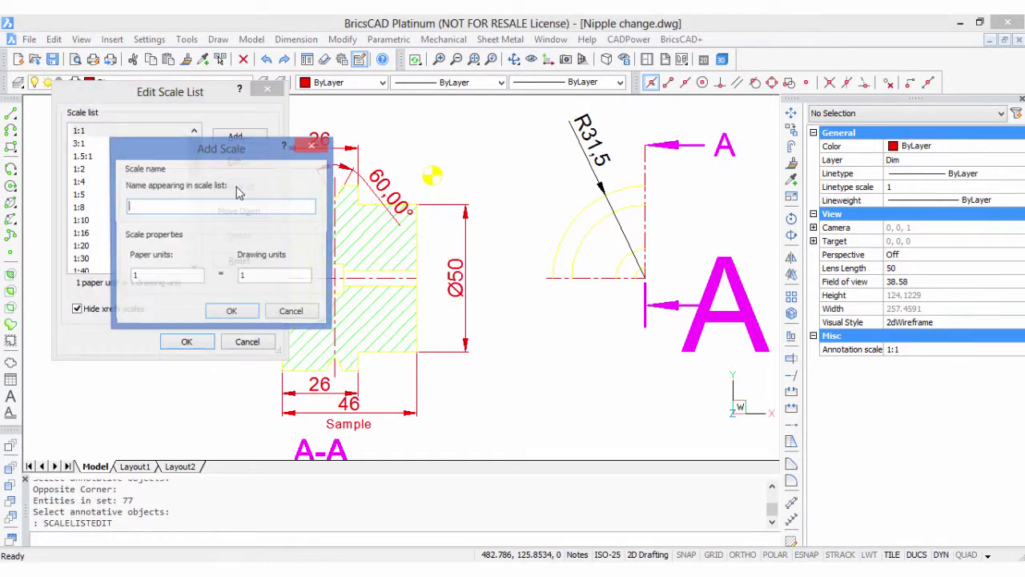
pyautogui.click(282, 317)
pyautogui.click(247, 341)
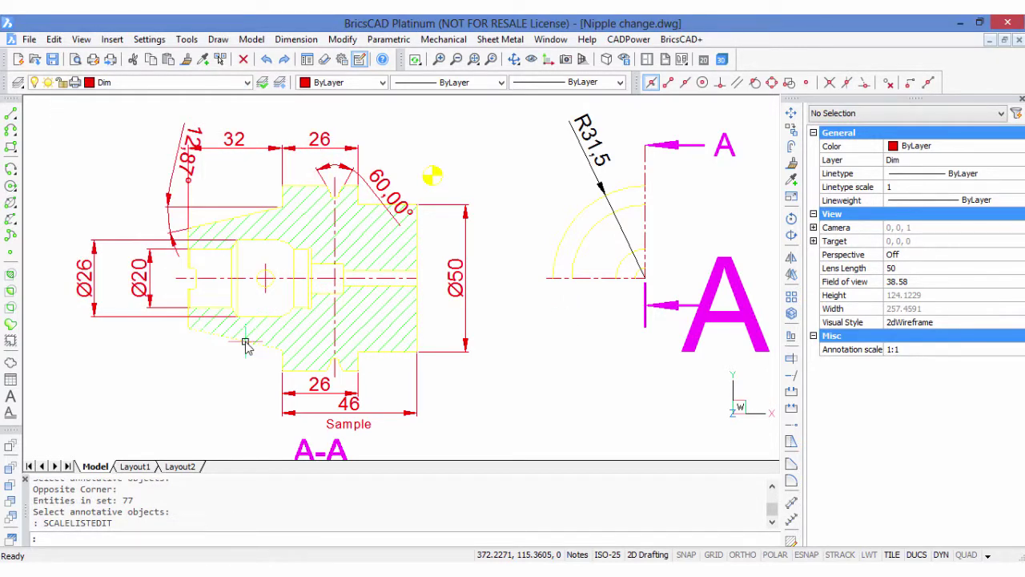
# - On Layout1, verify the lower-left 1:1, upper-left 2:1 and right 4:1 viewport annotation scales
pyautogui.click(136, 469)
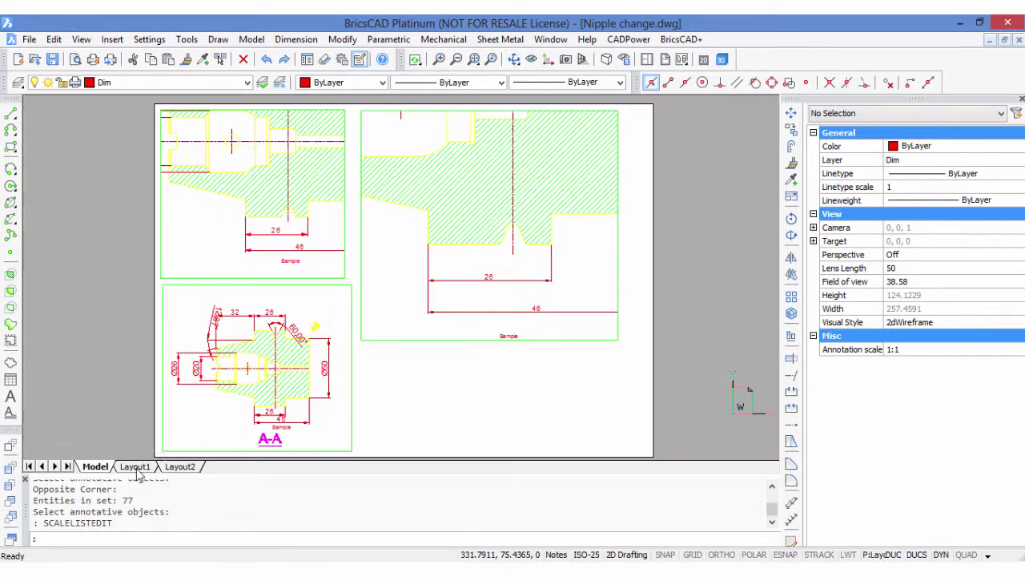
pyautogui.click(352, 404)
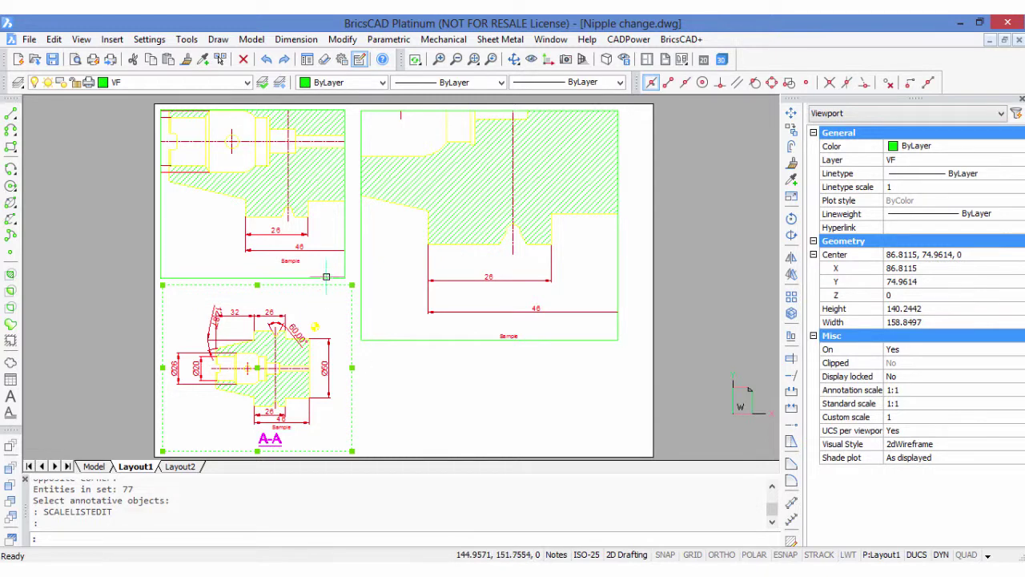
pyautogui.press('Escape')
pyautogui.press('Escape')
pyautogui.click(361, 234)
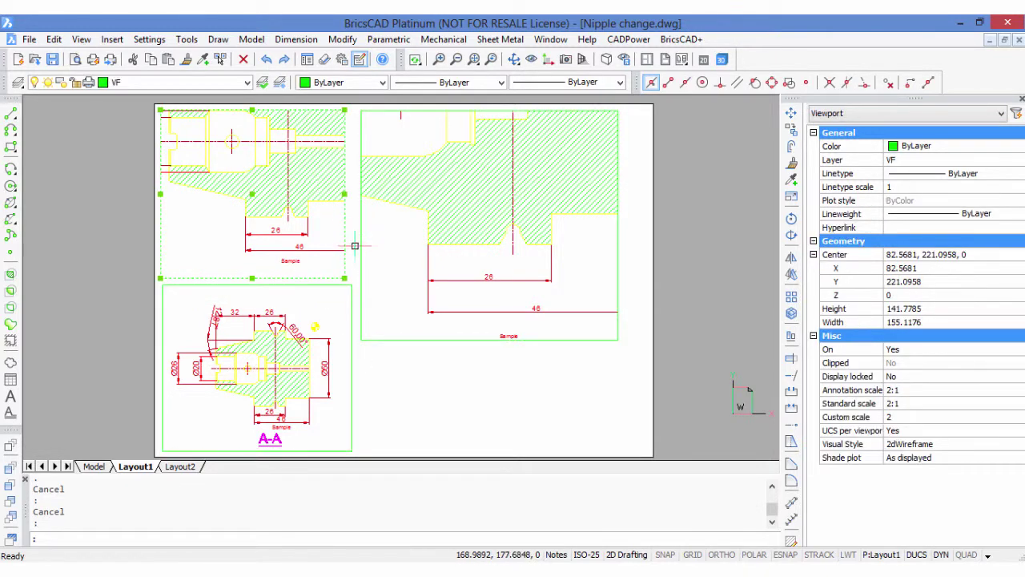
pyautogui.press('Escape')
pyautogui.click(469, 339)
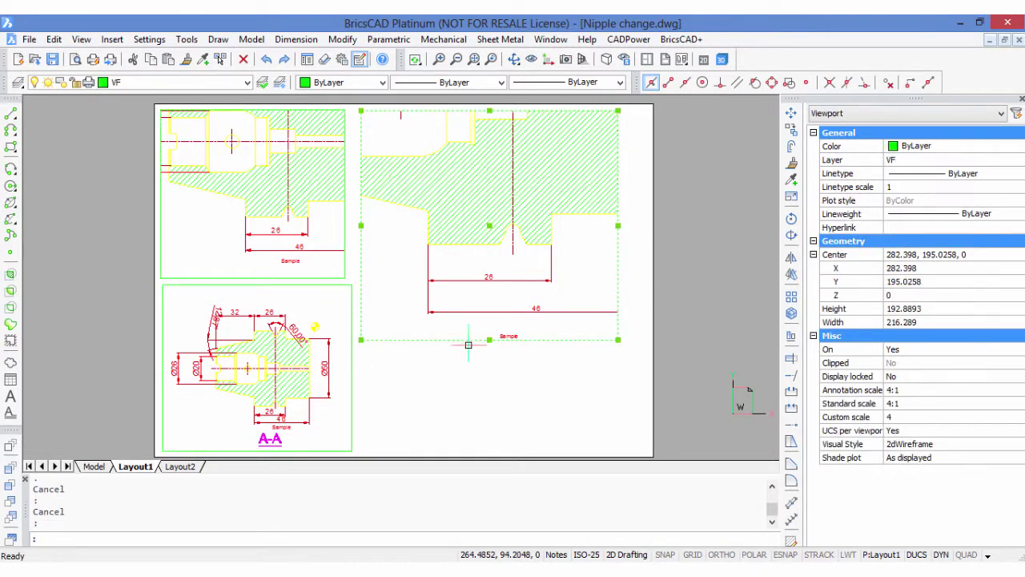
pyautogui.press('Escape')
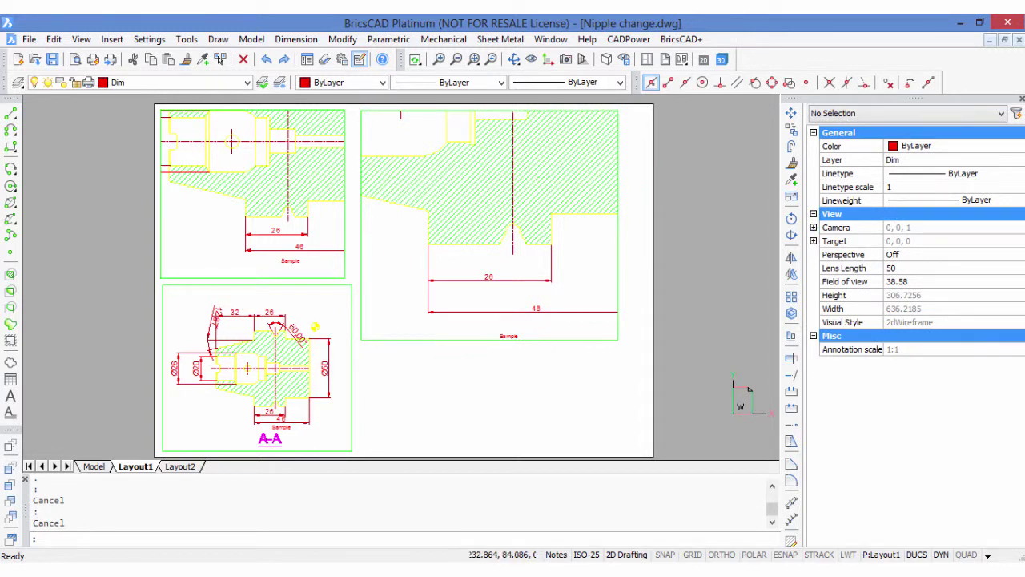